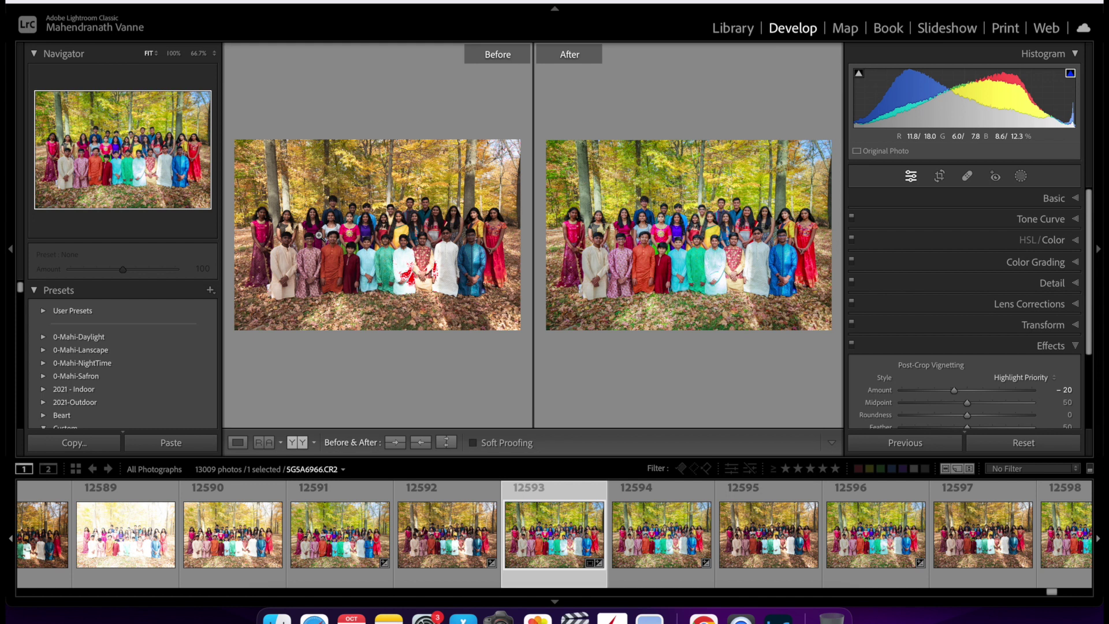
Close the before/after comparison, open unedited photo 12592, and examine its sky, faces and white clothing at 66.7% zoom
key("y")
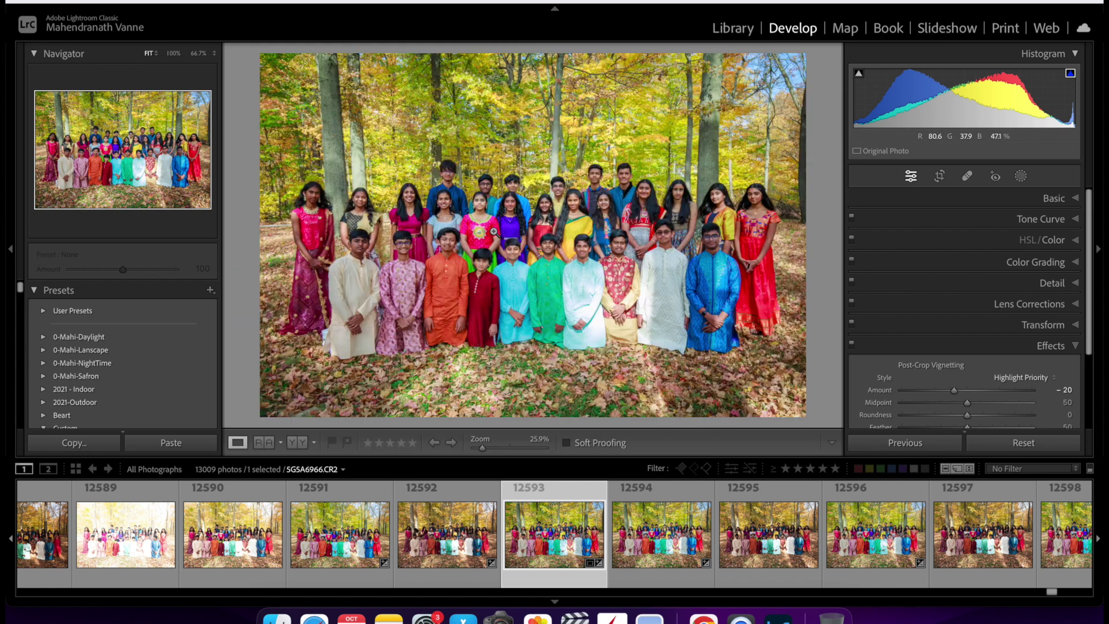
key("Left")
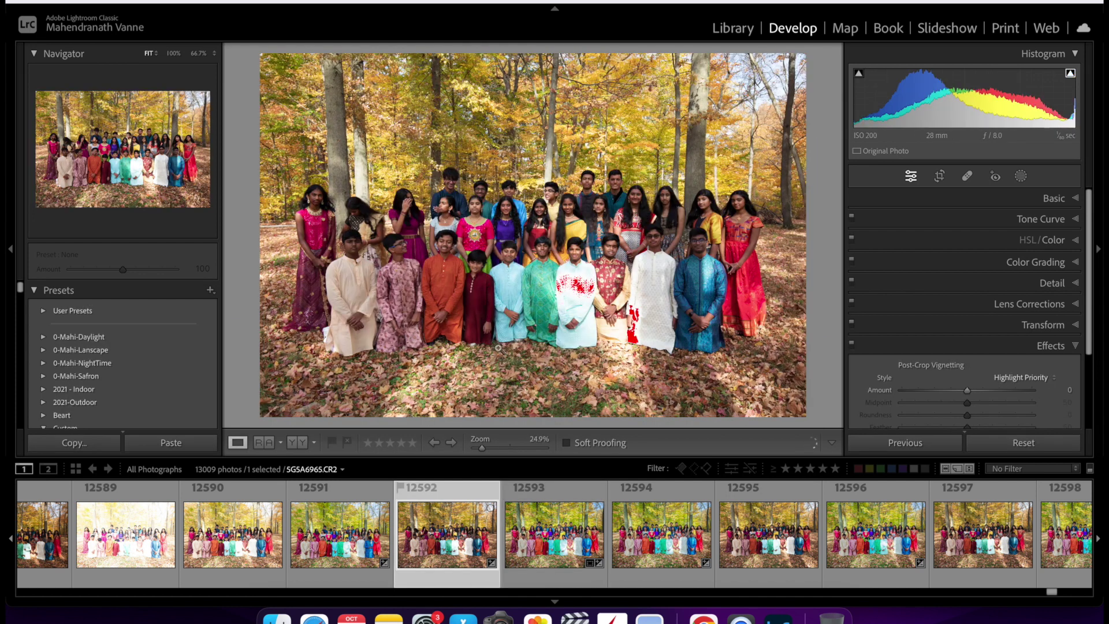
left_click(497, 205)
left_click(497, 205)
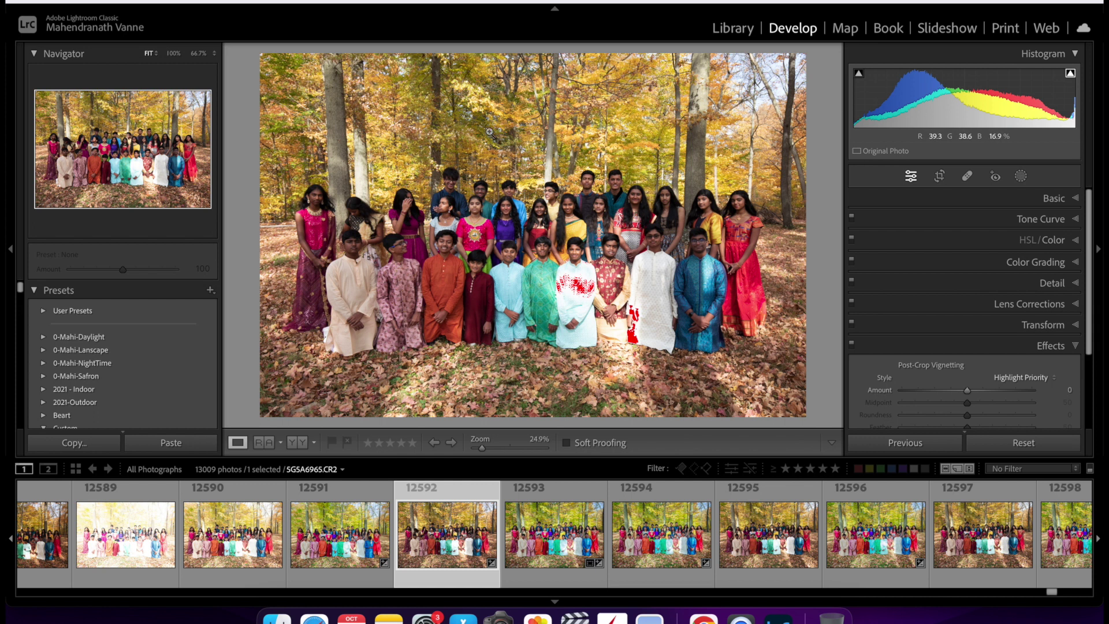
left_click(751, 88)
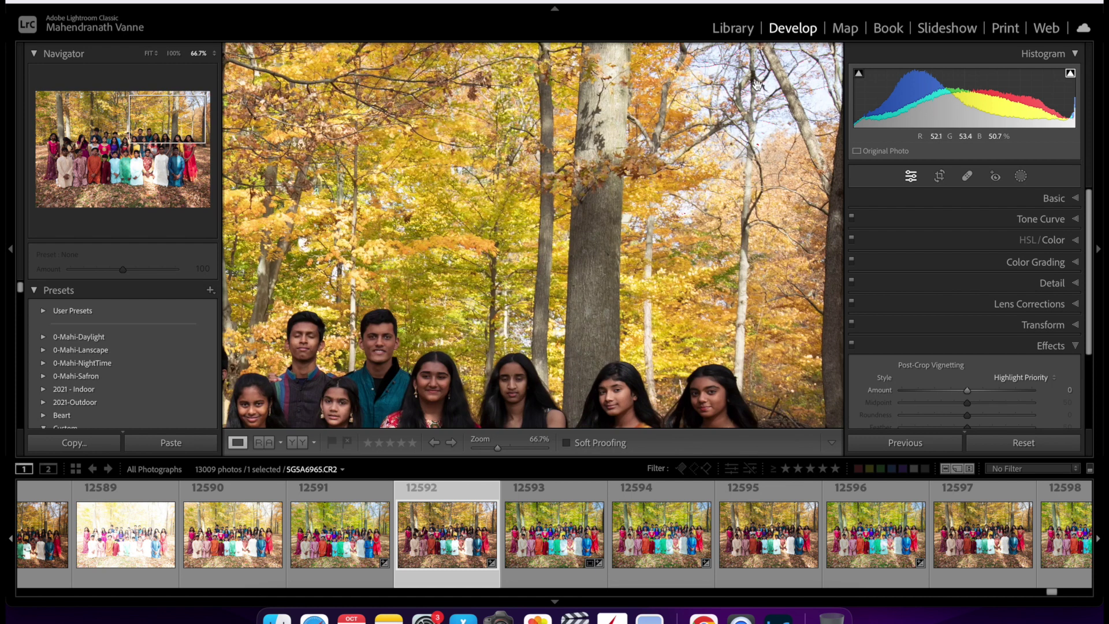
left_click_drag(760, 86, 652, 220)
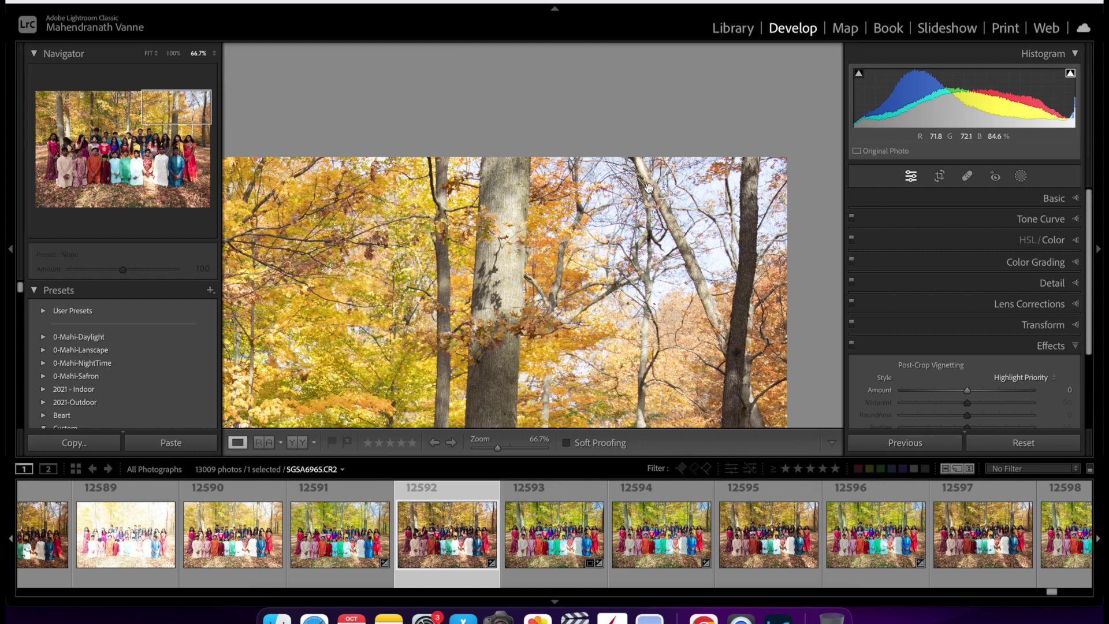
left_click(651, 265)
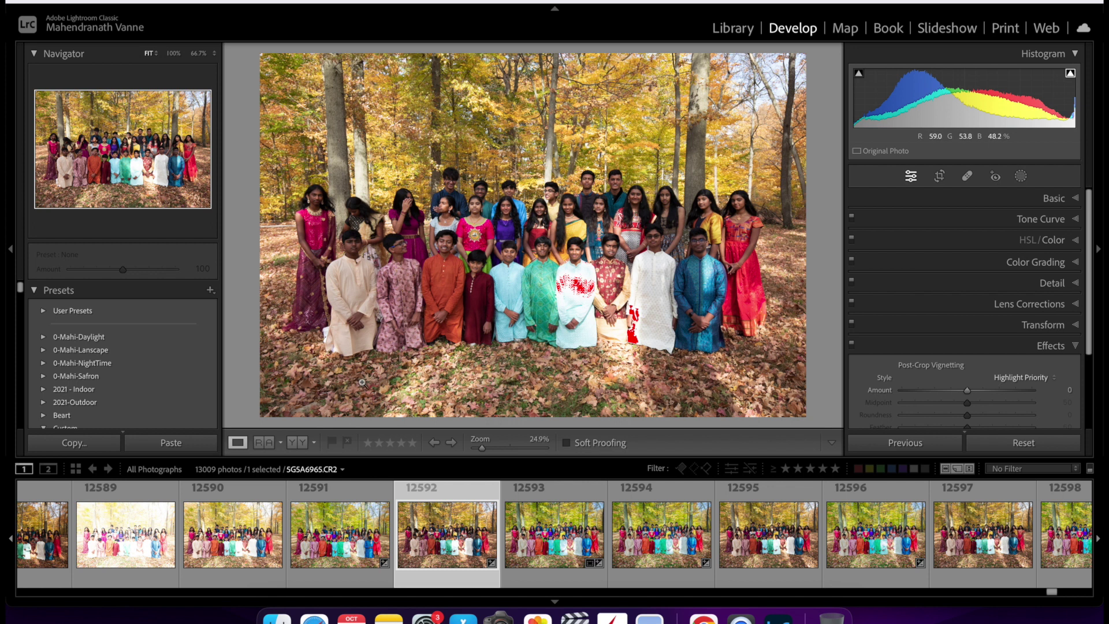
left_click(626, 266)
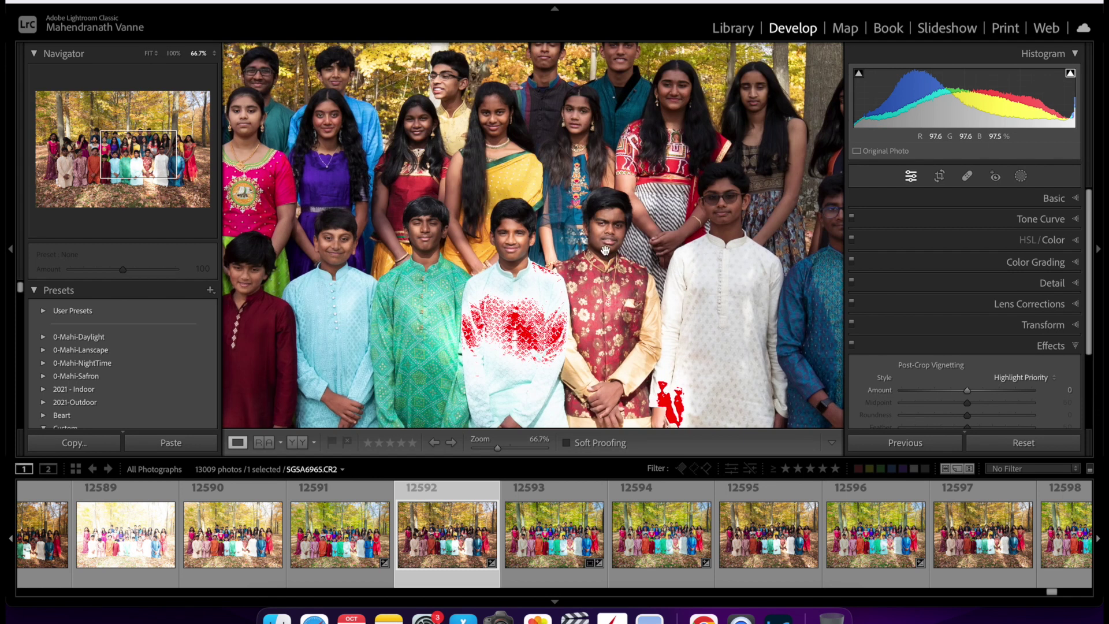
left_click(503, 145)
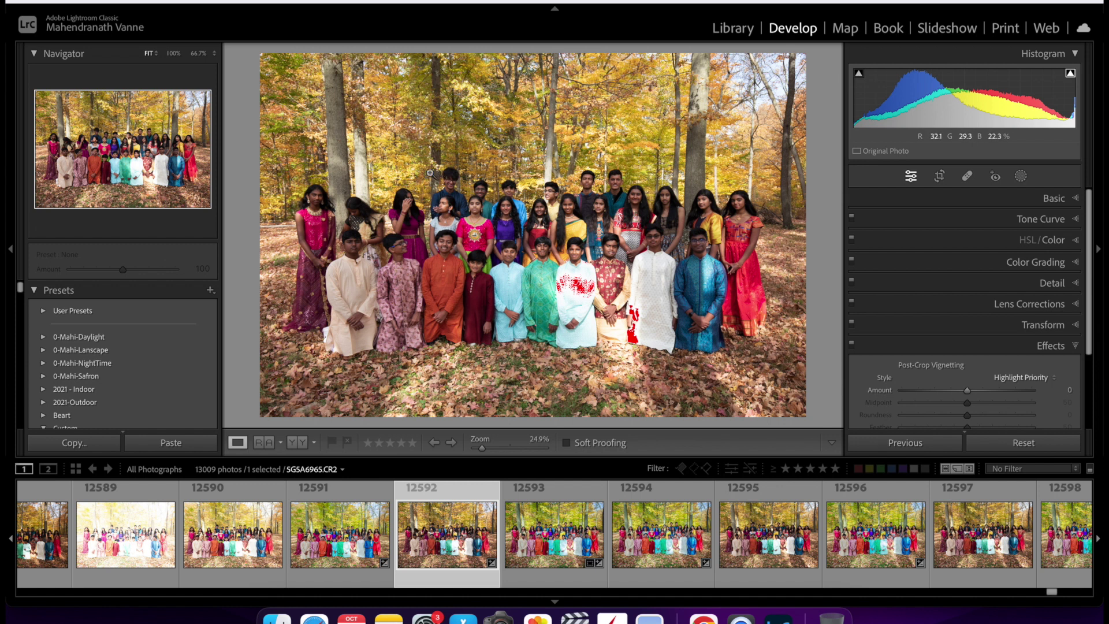
Return to edited photo 12593 and examine the faces and clothing across the middle and left of the group at 66.7% zoom
key("Right")
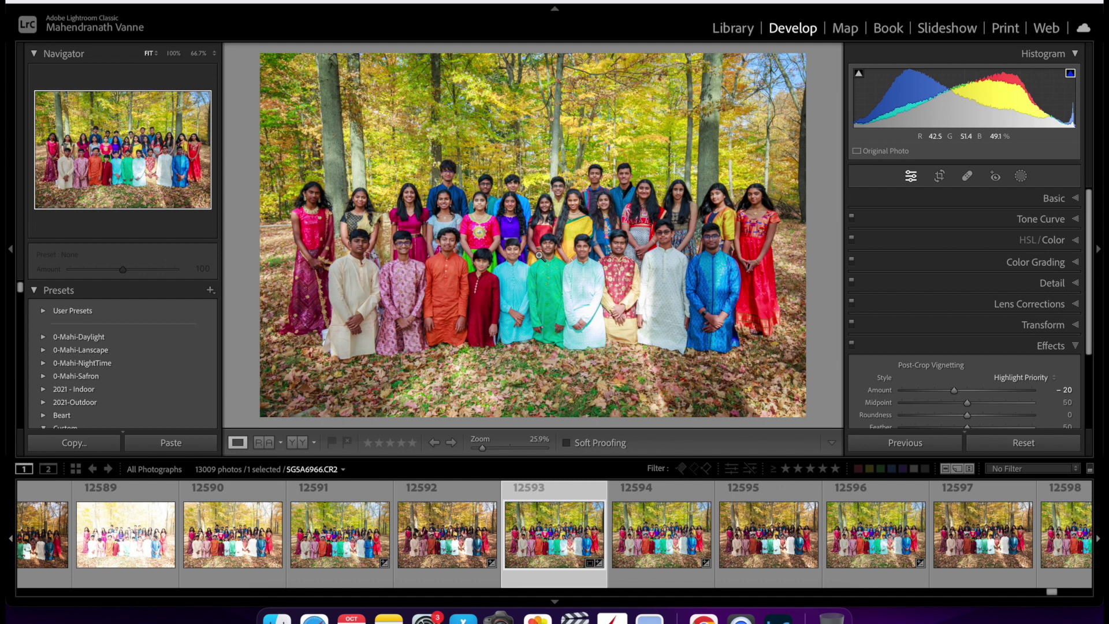
left_click(509, 200)
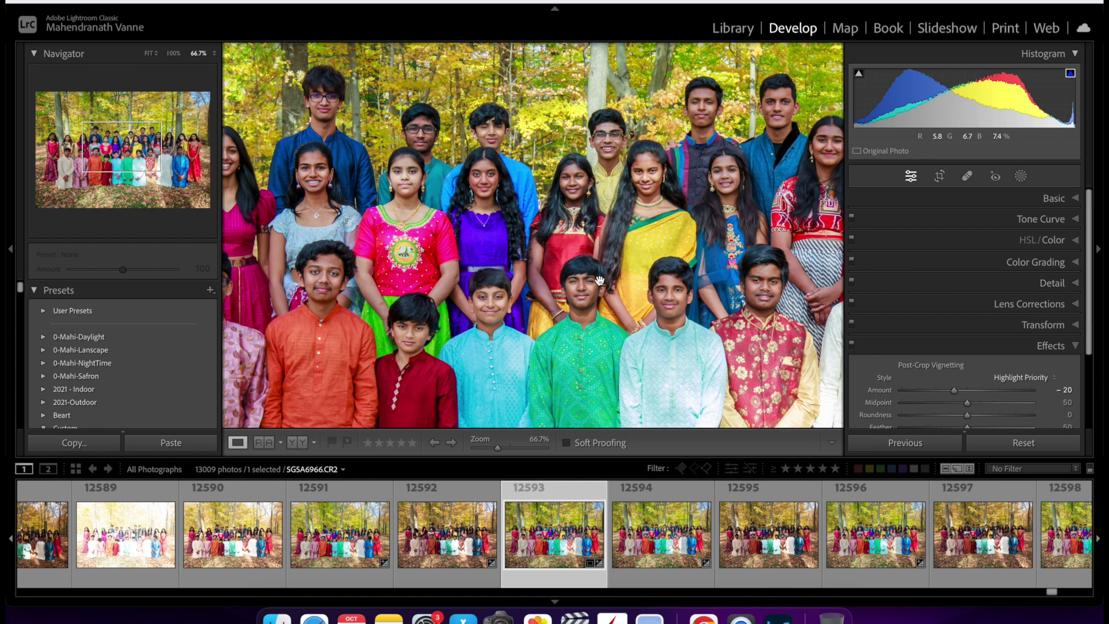
left_click(615, 250)
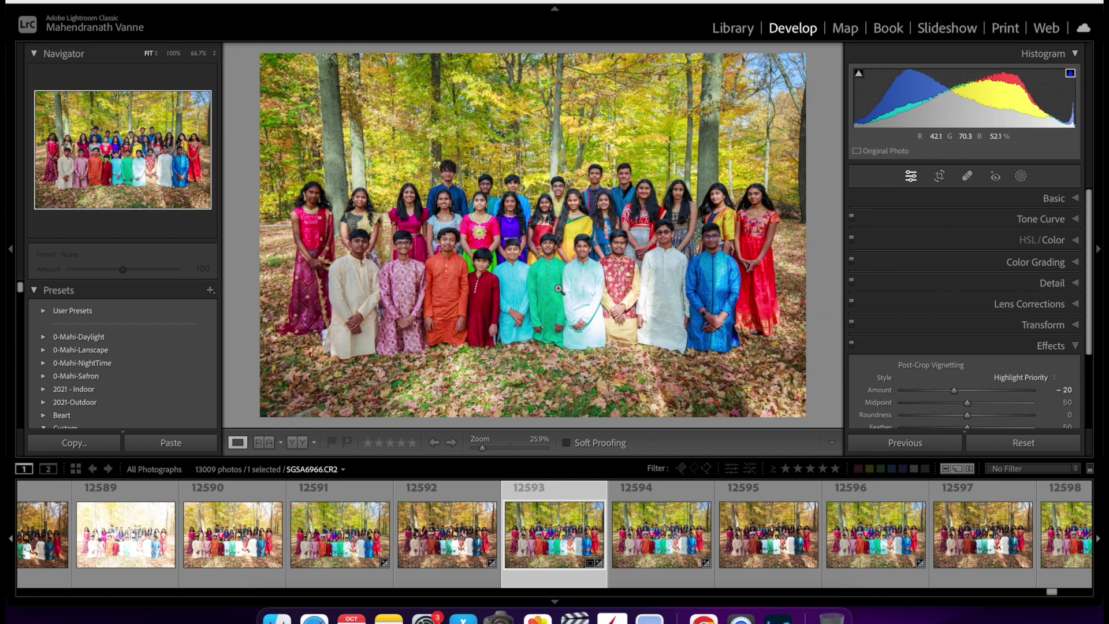
key("p")
left_click(515, 212)
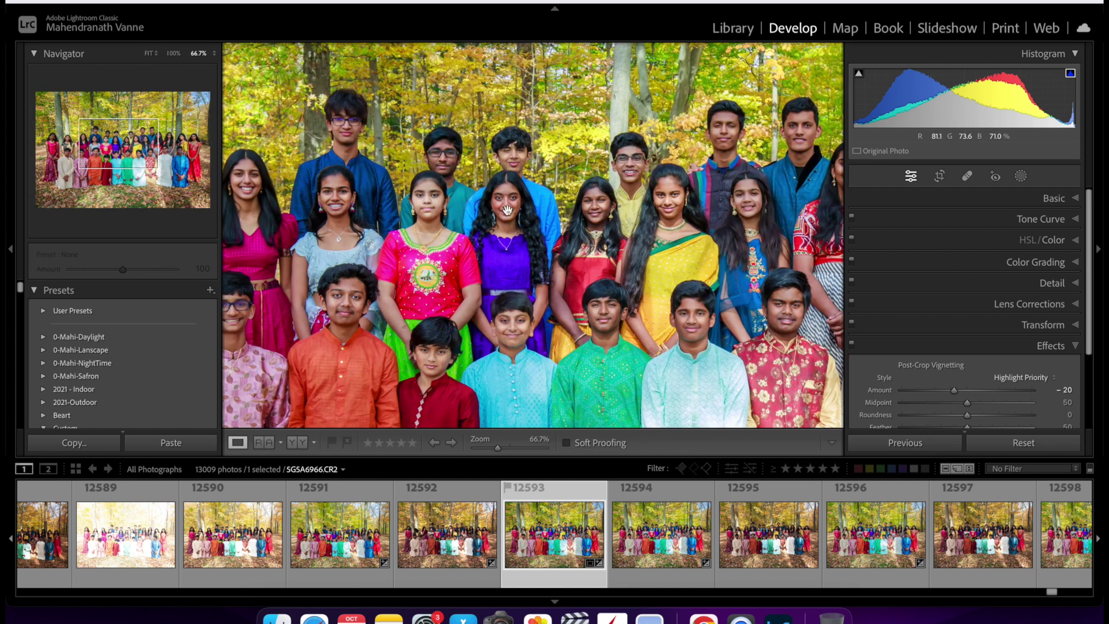
double_click(572, 252)
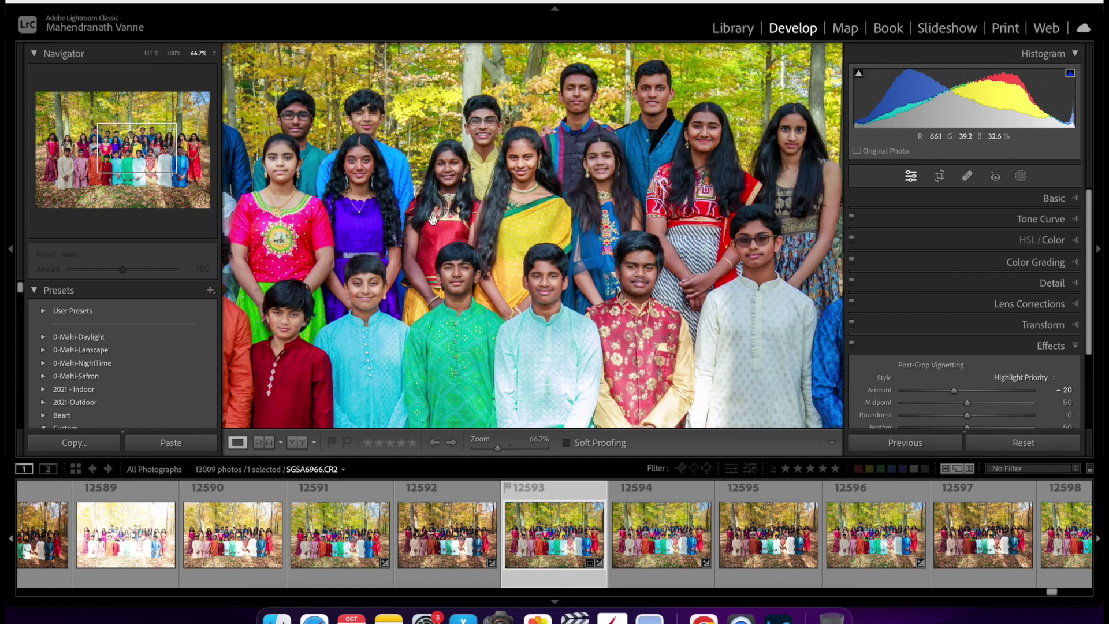
left_click_drag(402, 280, 603, 265)
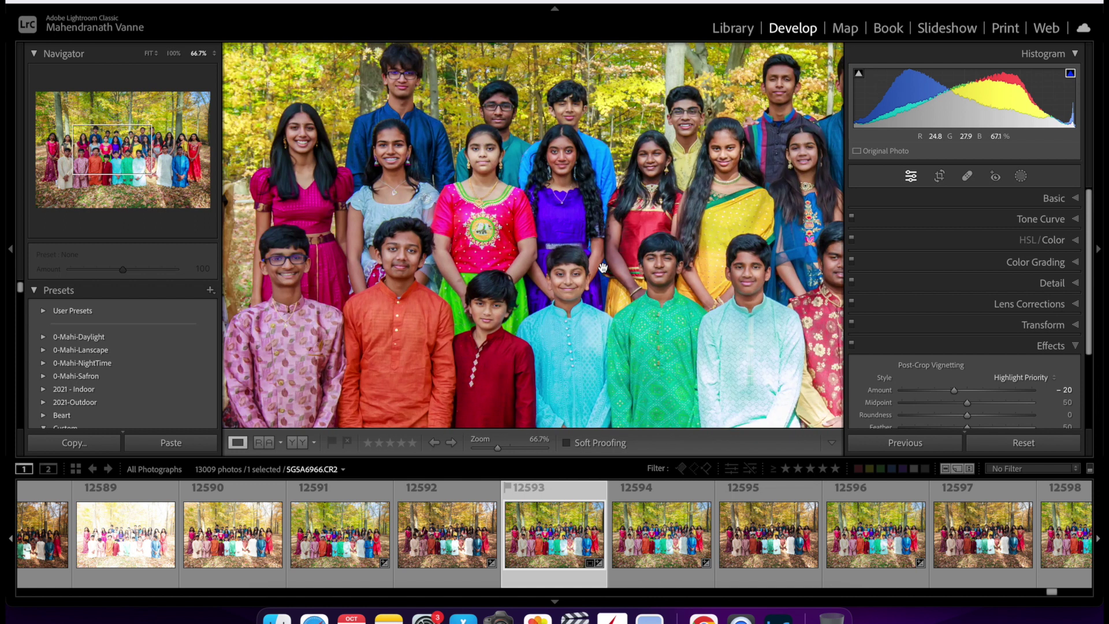
left_click(647, 248)
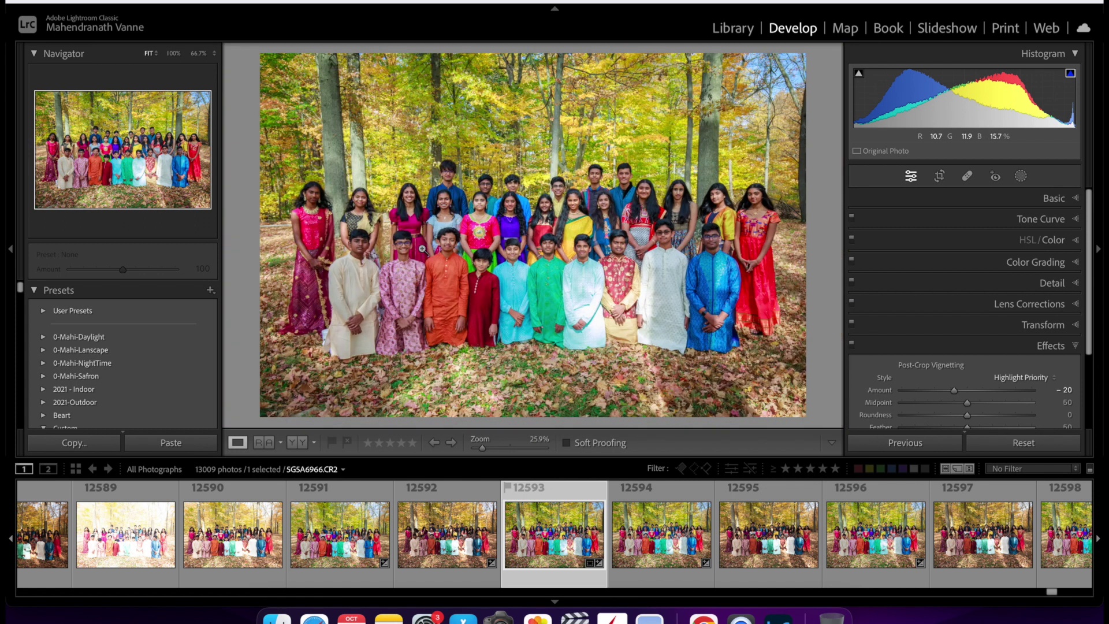
Inspect the back and front rows of edited photo 12593 up close, moving across to the group's right side
left_click(510, 191)
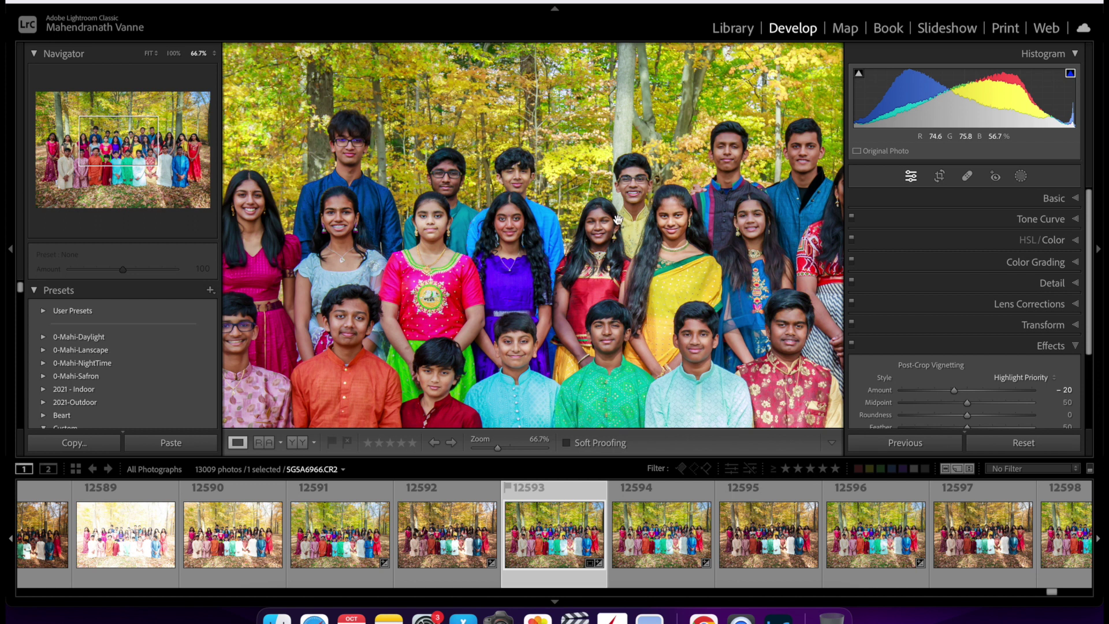
left_click_drag(690, 241, 511, 238)
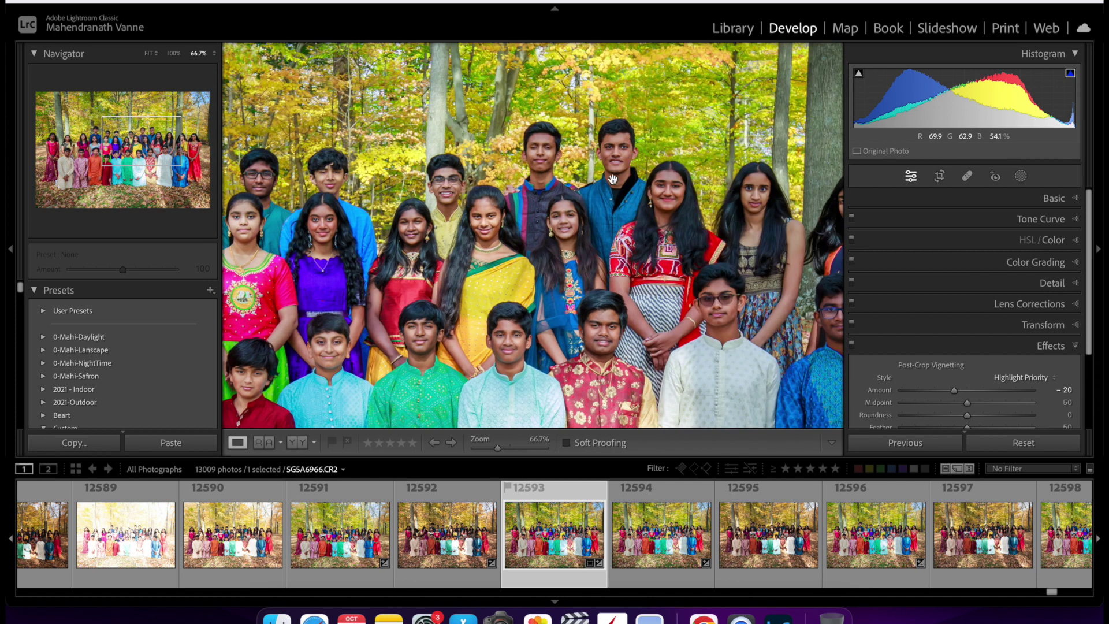
left_click(574, 356)
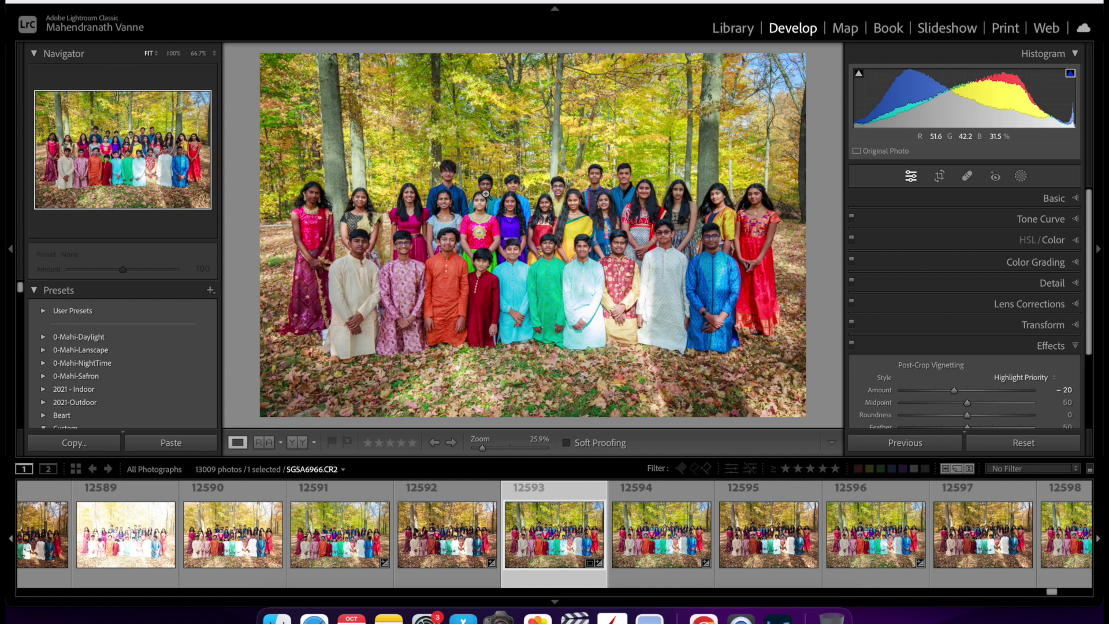
left_click(485, 194)
left_click_drag(459, 327, 429, 313)
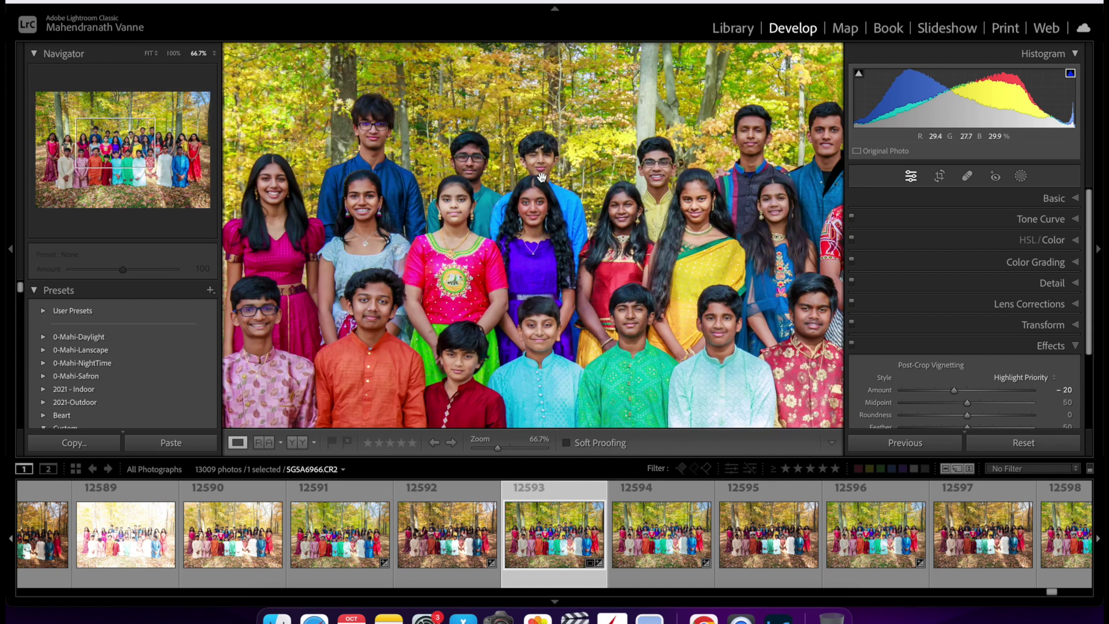
left_click_drag(646, 212, 456, 217)
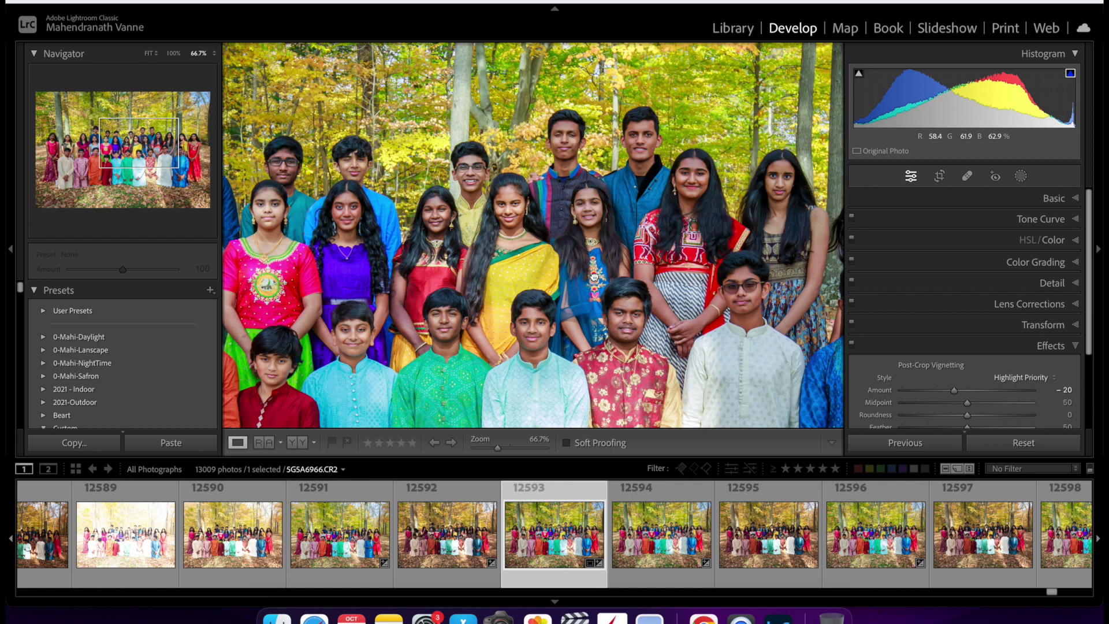
left_click_drag(597, 277, 516, 261)
left_click(599, 297)
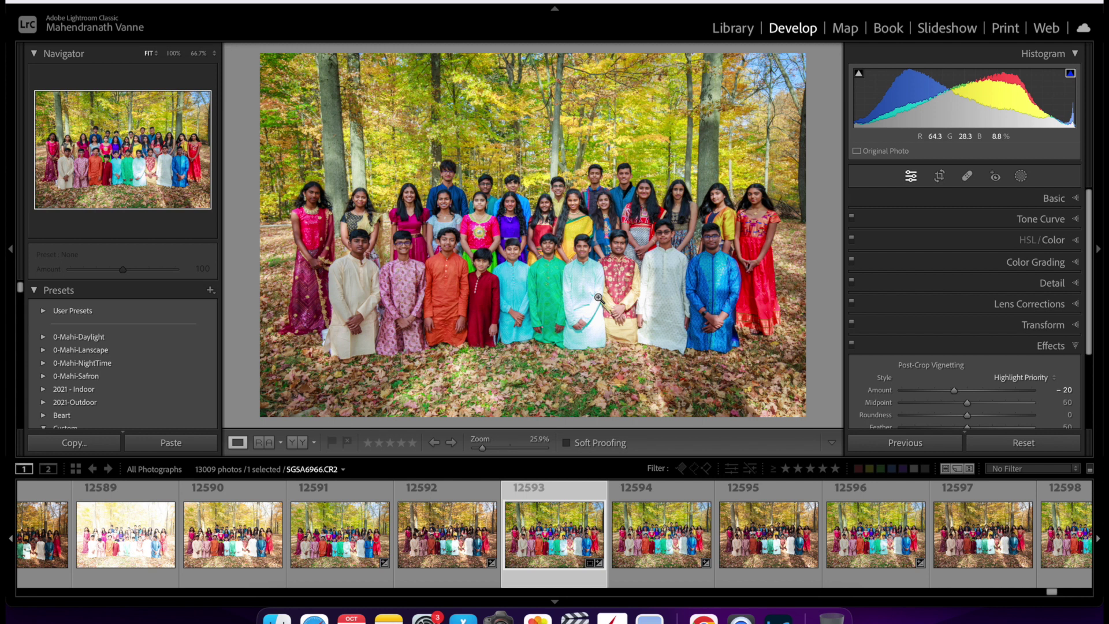
Browse the neighboring group shots following photo 12593 and recheck the edited photo's rows of people up close
left_click(558, 186)
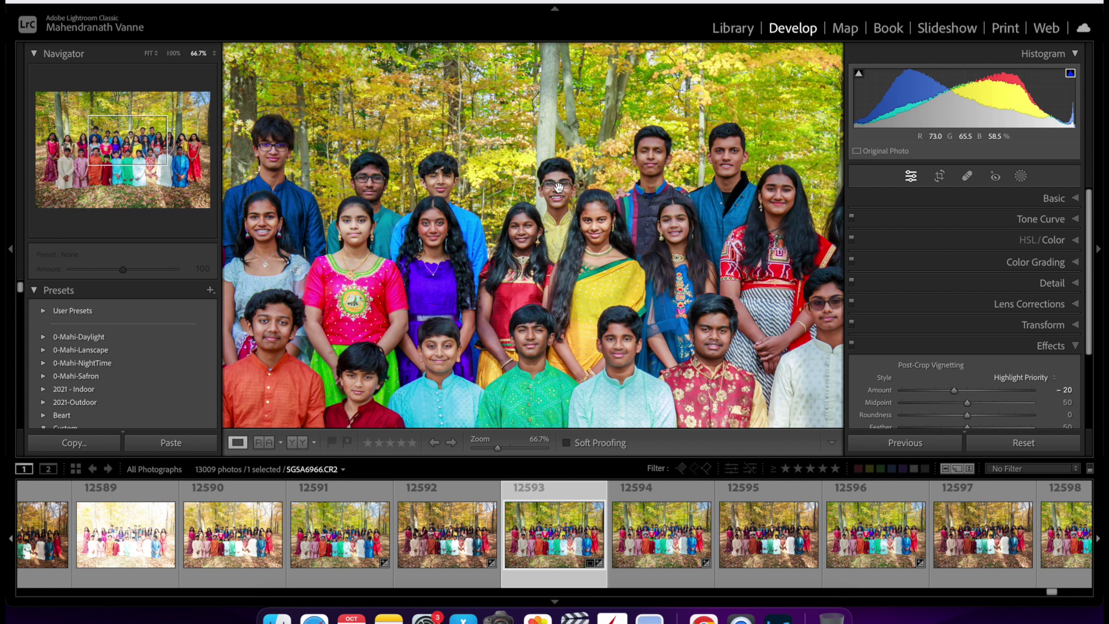
scroll(814, 566, "down", 2)
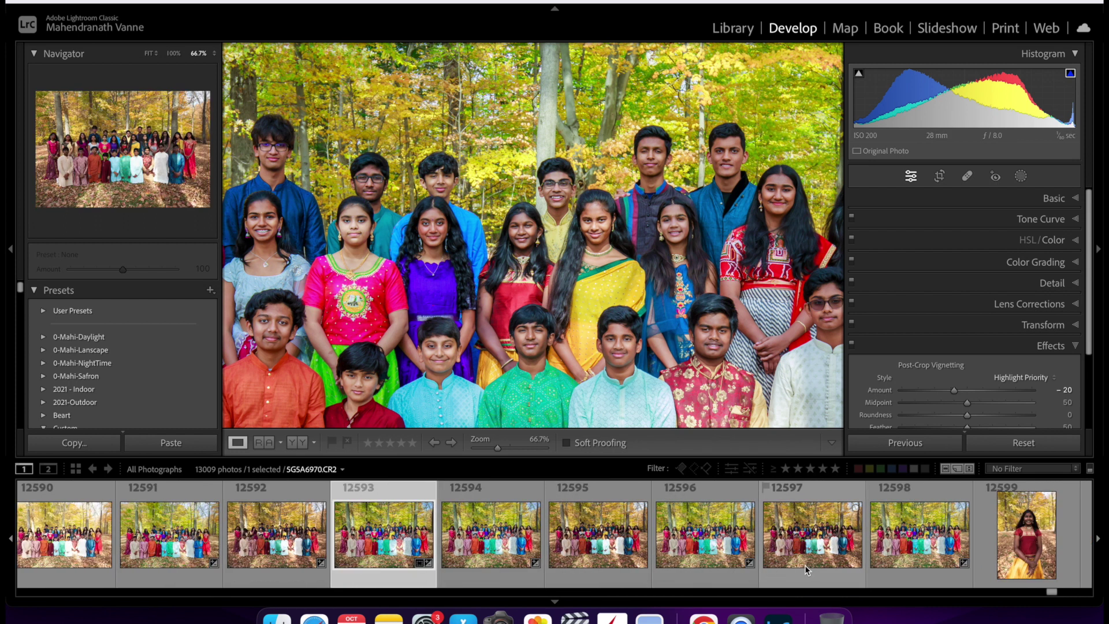
left_click(538, 226)
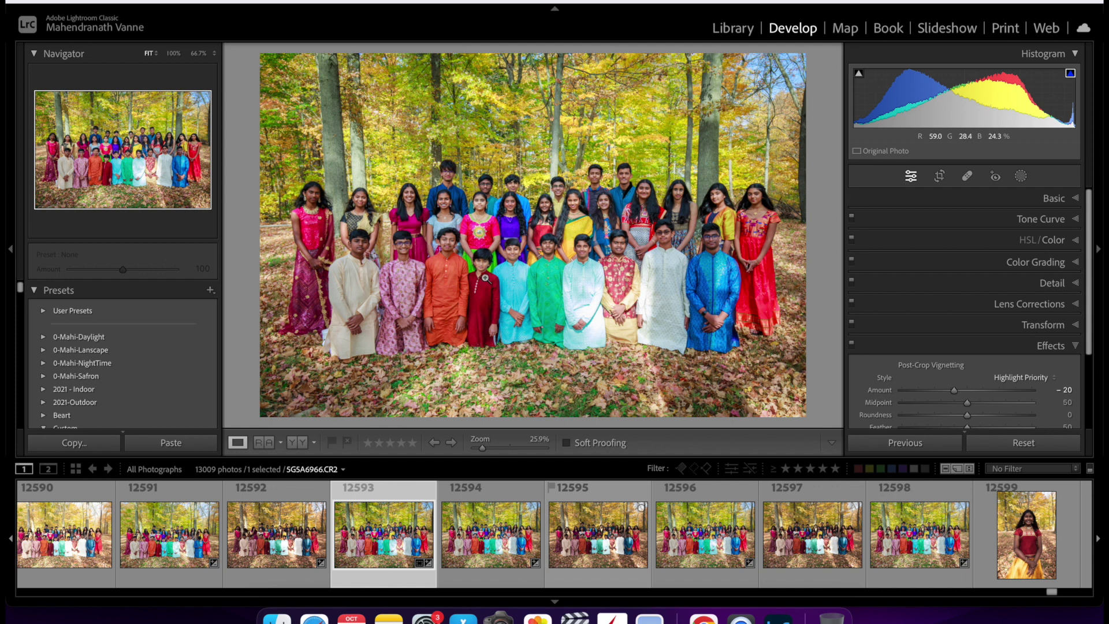
left_click(497, 292)
left_click(583, 227)
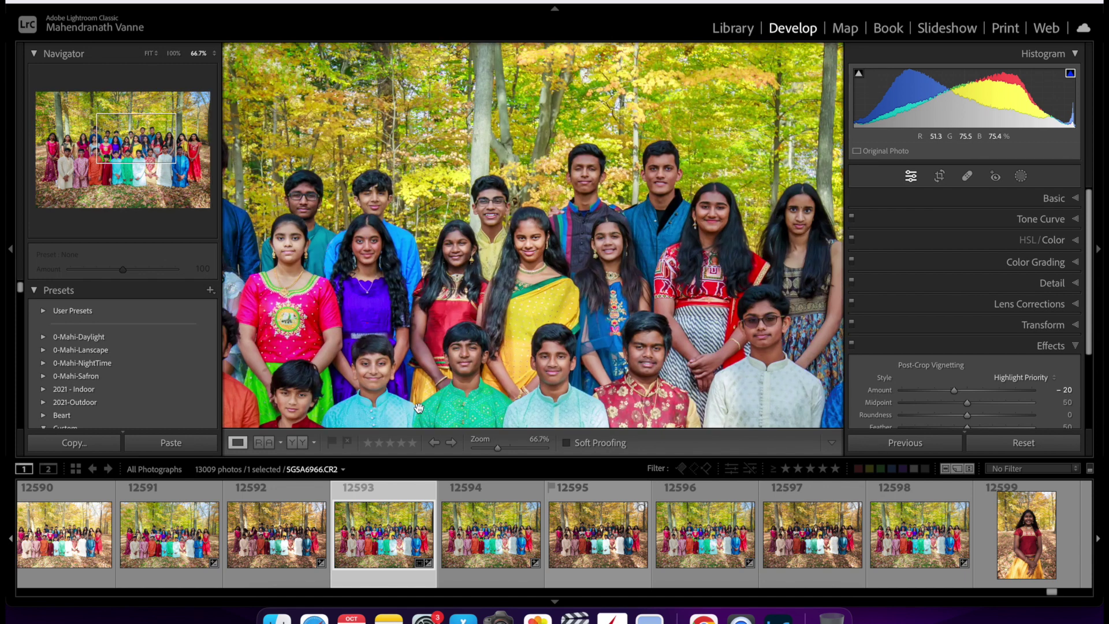